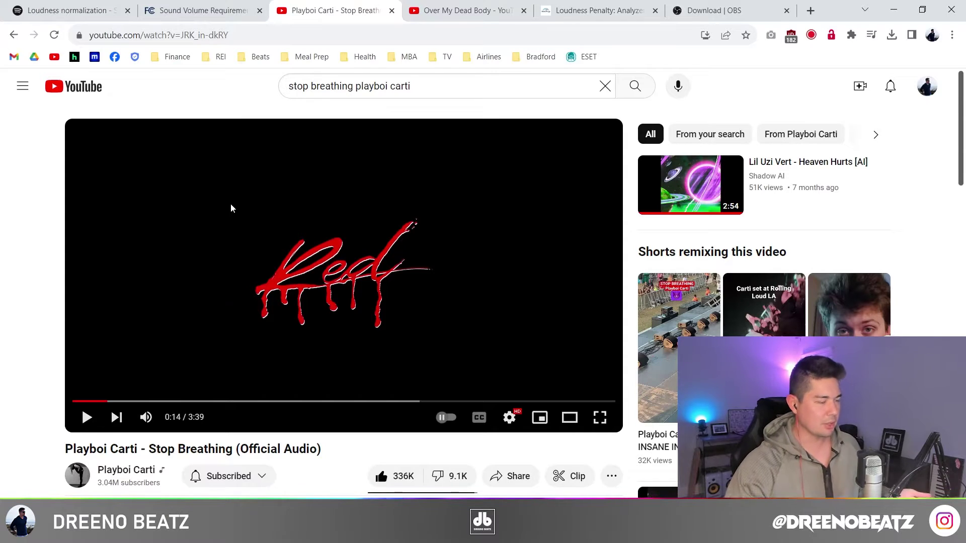
Show Stats for nerds for Playboi Carti - Stop Breathing and highlight its volume, normalized percentage and content loudness readings.
{"action": "right_click", "coordinate": [230, 204]}
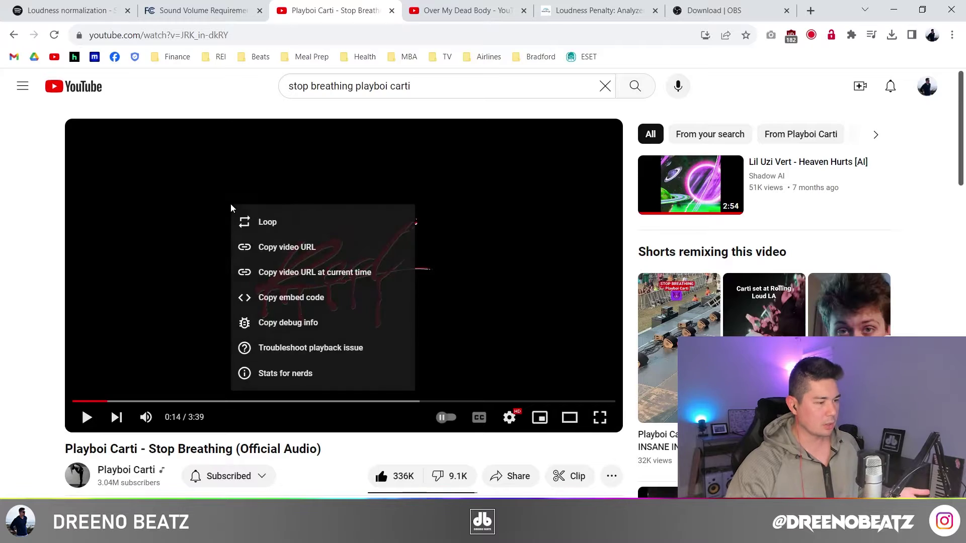
{"action": "left_click", "coordinate": [277, 375]}
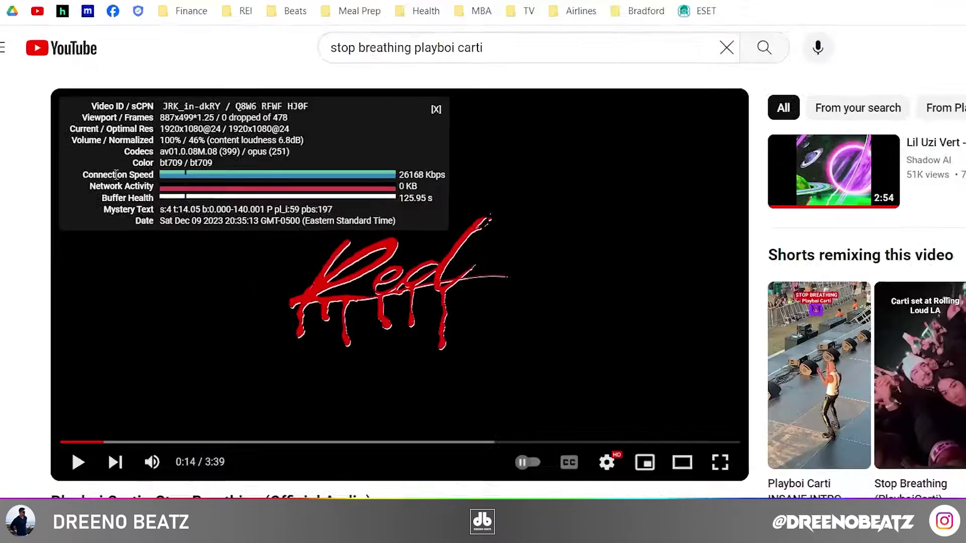
{"action": "left_click_drag", "start_coordinate": [80, 160], "coordinate": [161, 164]}
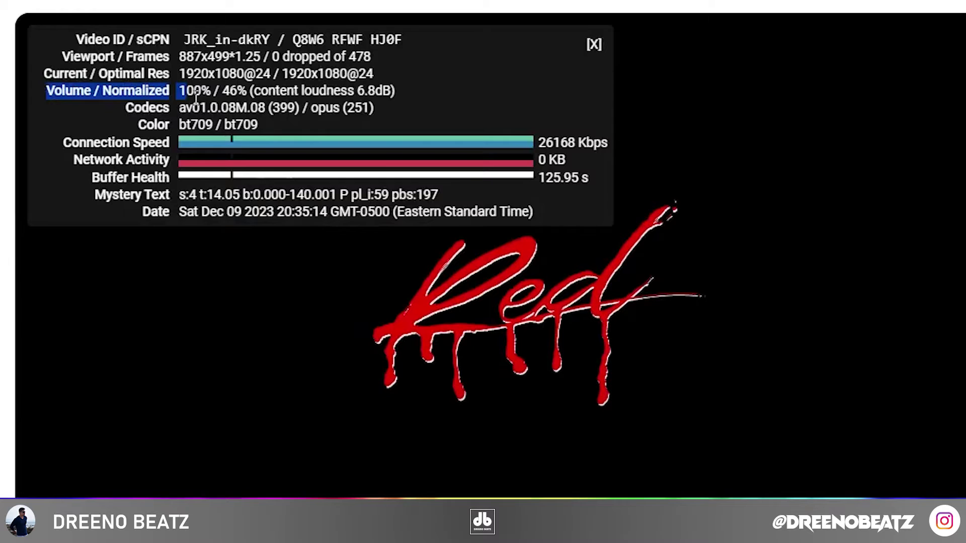
{"action": "left_click_drag", "start_coordinate": [196, 98], "coordinate": [386, 96]}
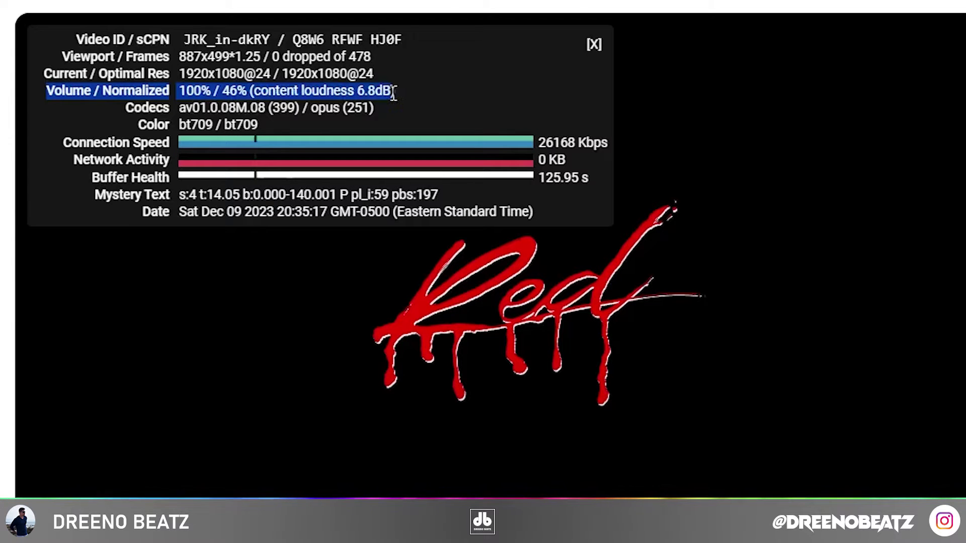
{"action": "left_click", "coordinate": [186, 89]}
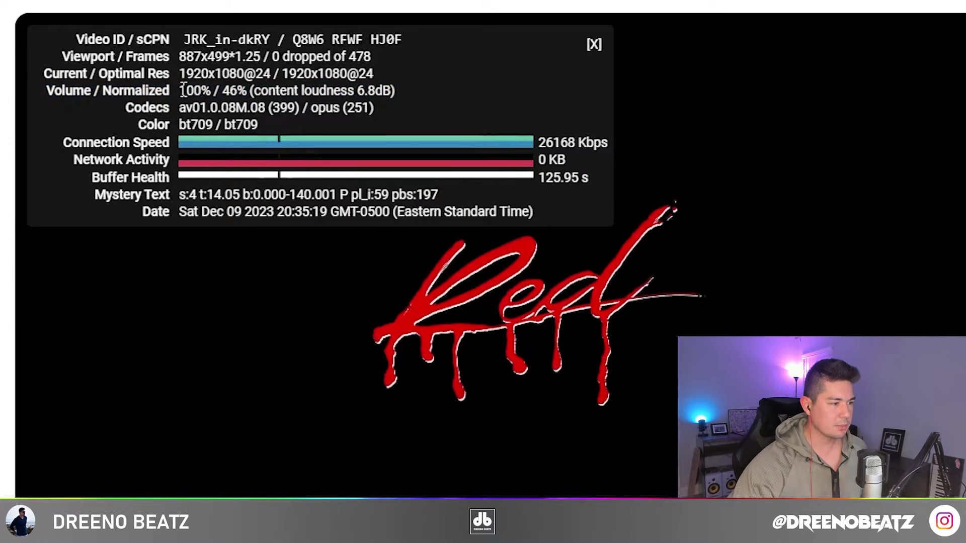
{"action": "double_click", "coordinate": [184, 90]}
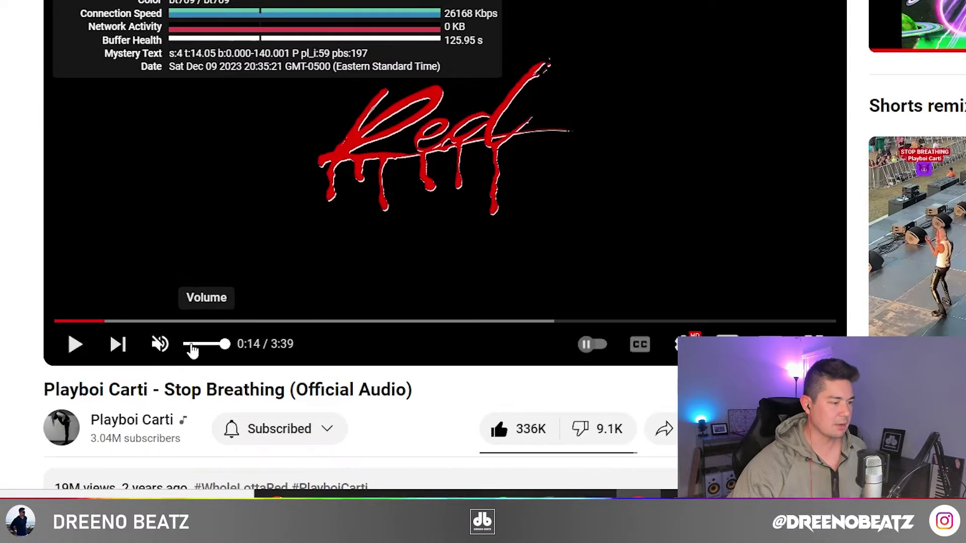
Lower the video's playback volume to 29% and raise it back up.
{"action": "mouse_move", "coordinate": [224, 346]}
{"action": "left_mouse_down"}
{"action": "mouse_move", "coordinate": [195, 346]}
{"action": "mouse_move", "coordinate": [217, 352]}
{"action": "left_mouse_up"}
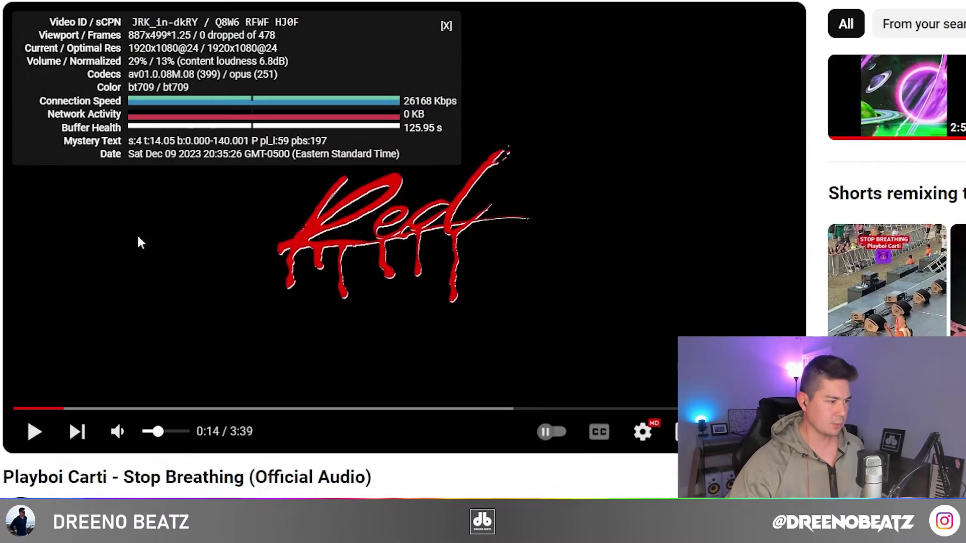
{"action": "left_click_drag", "start_coordinate": [170, 440], "coordinate": [236, 438]}
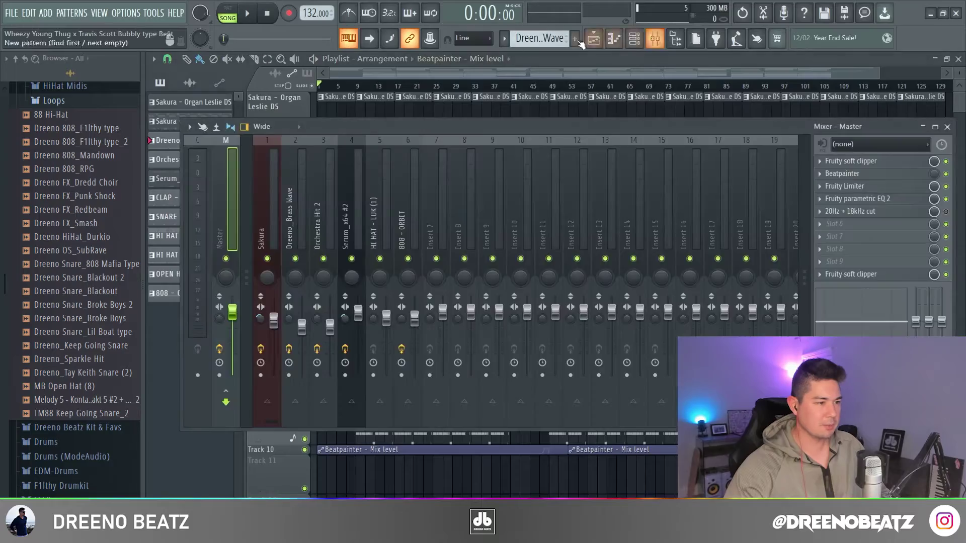
In FL Studio, hide the mixer, play the beat briefly from bar 9, stop playback and bring the mixer back.
{"action": "key", "text": "F9"}
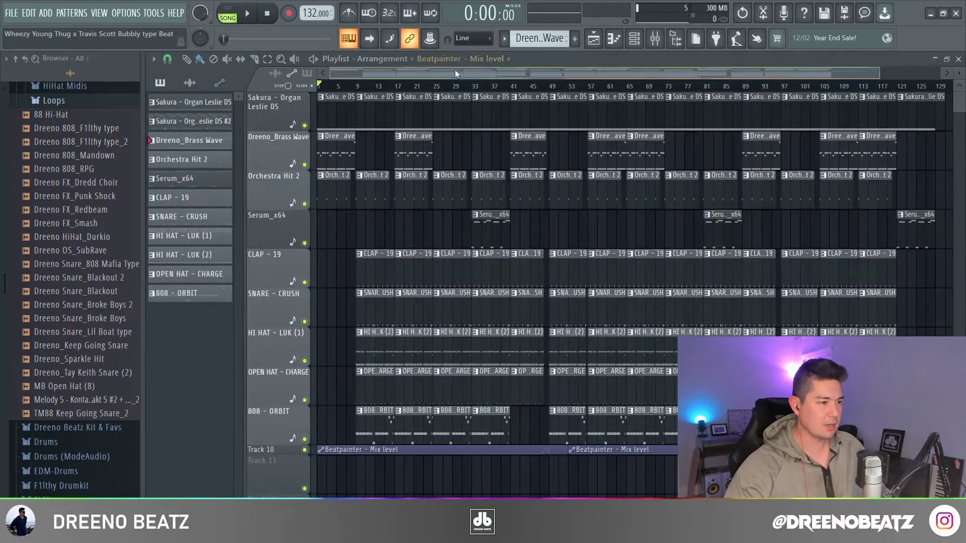
{"action": "left_click", "coordinate": [361, 86]}
{"action": "key", "text": "space"}
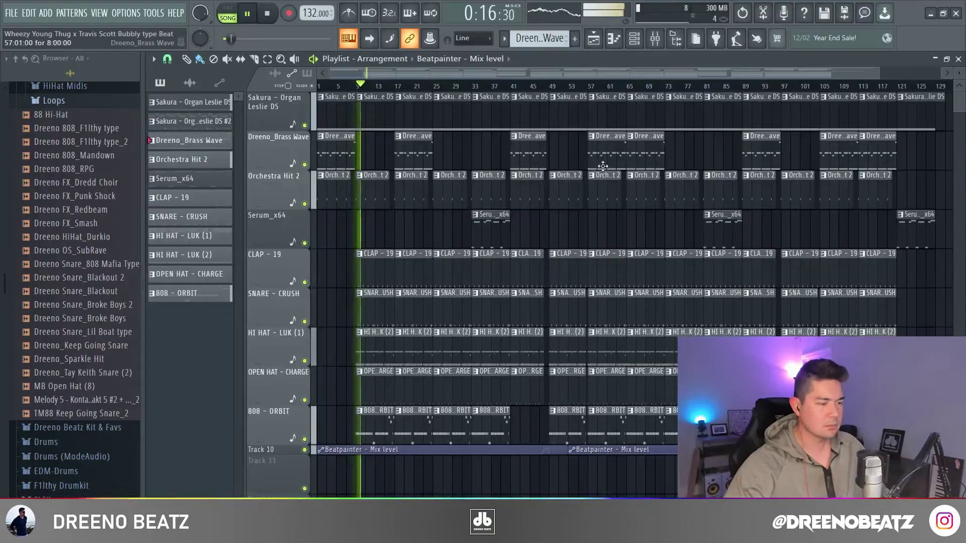
{"action": "key", "text": "space"}
{"action": "key", "text": "F9"}
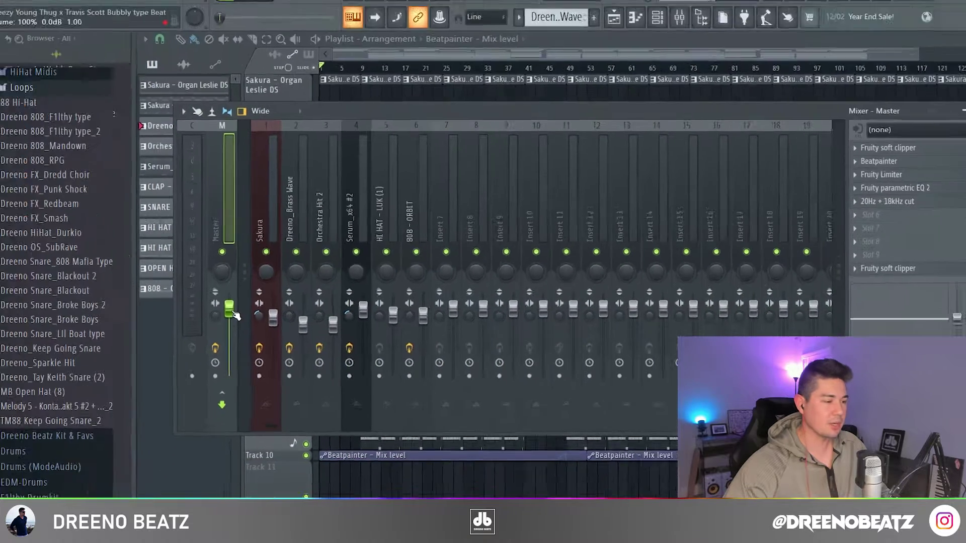
Play the song from the start while lowering the Master track's volume to 71% (-6.9 dB), and raise it back up.
{"action": "key", "text": "space"}
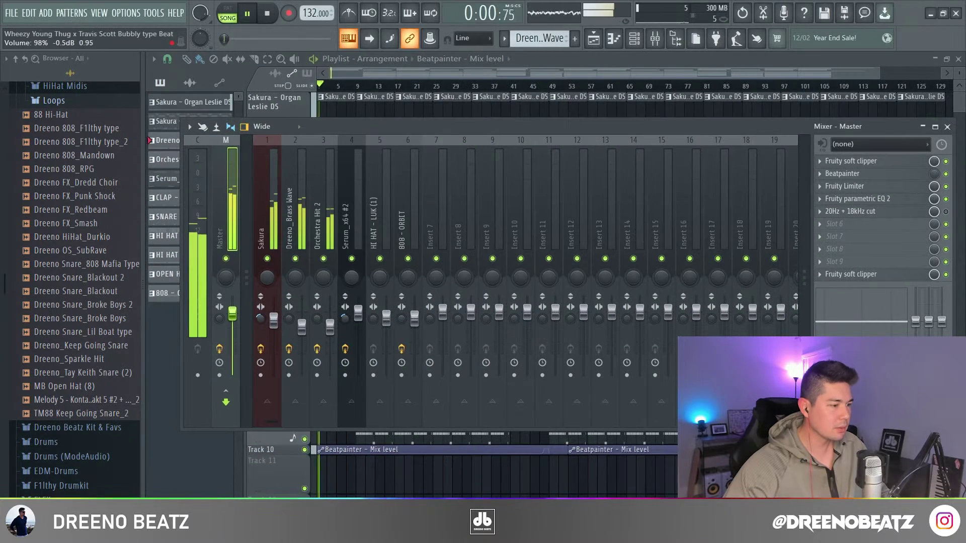
{"action": "scroll", "coordinate": [232, 313], "scroll_direction": "down", "scroll_amount": 3}
{"action": "scroll", "coordinate": [232, 320], "scroll_direction": "down", "scroll_amount": 4}
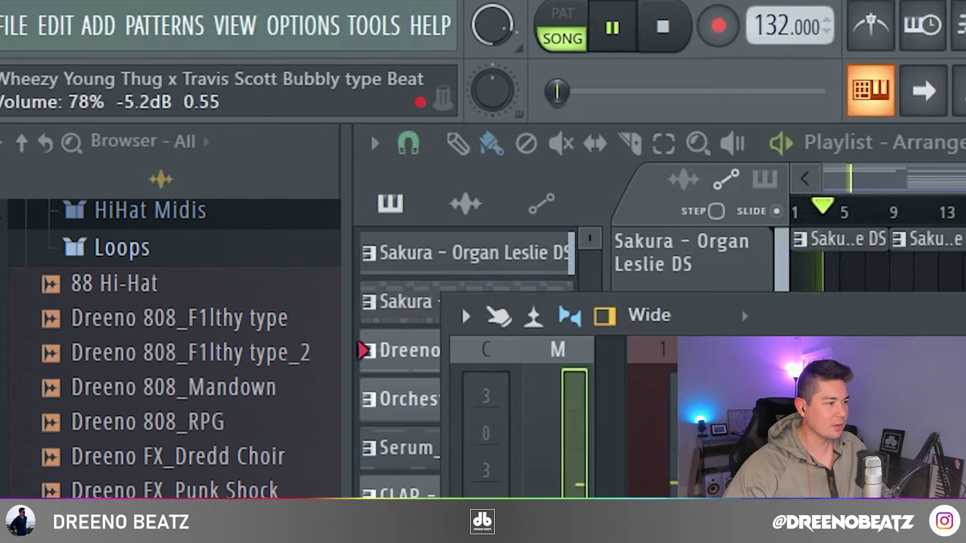
{"action": "scroll", "coordinate": [573, 433], "scroll_direction": "down", "scroll_amount": 5}
{"action": "scroll", "coordinate": [574, 433], "scroll_direction": "down", "scroll_amount": 2}
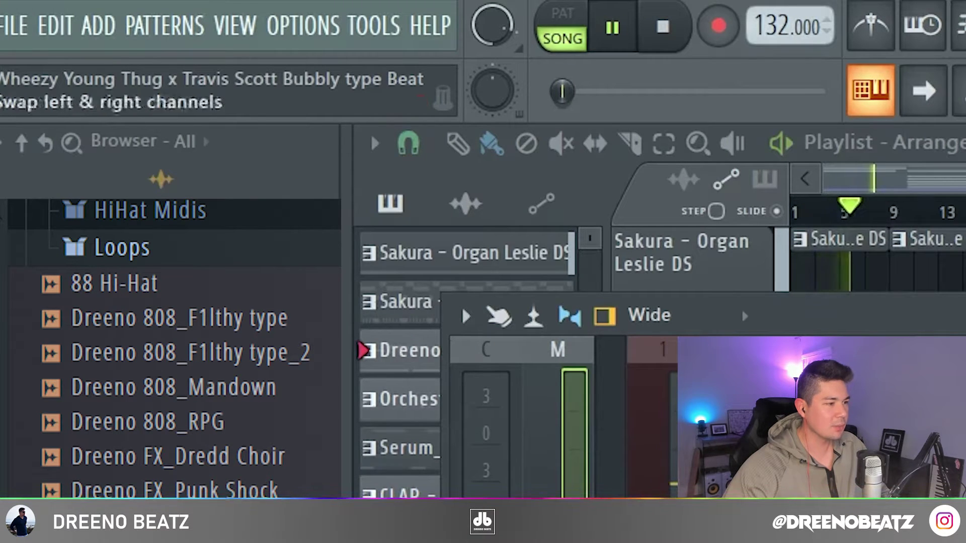
{"action": "key", "text": "F9"}
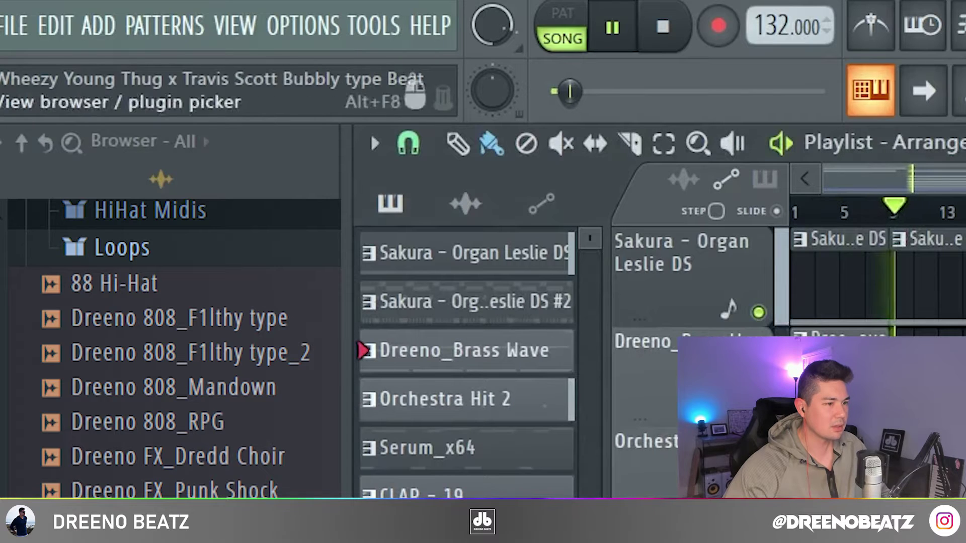
{"action": "key", "text": "F9"}
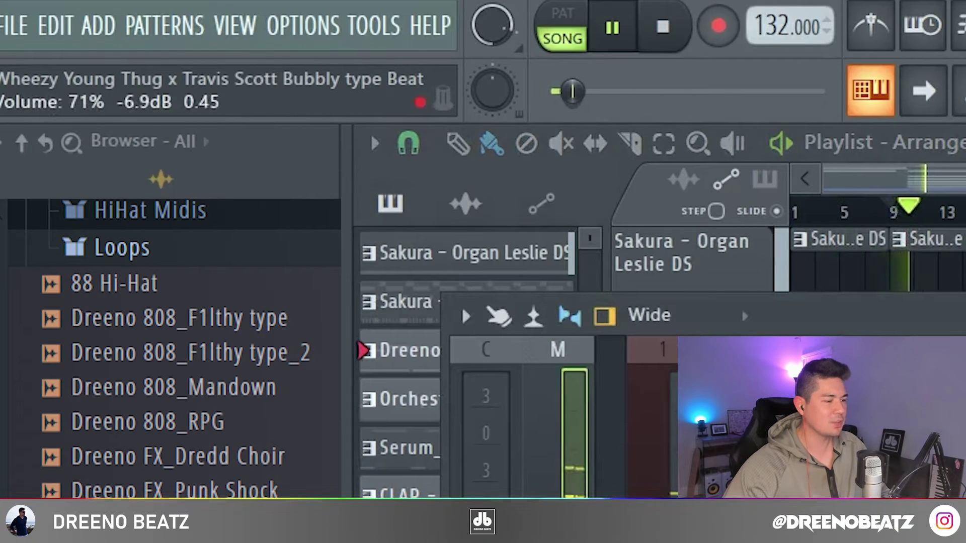
{"action": "scroll", "coordinate": [574, 433], "scroll_direction": "up", "scroll_amount": 10}
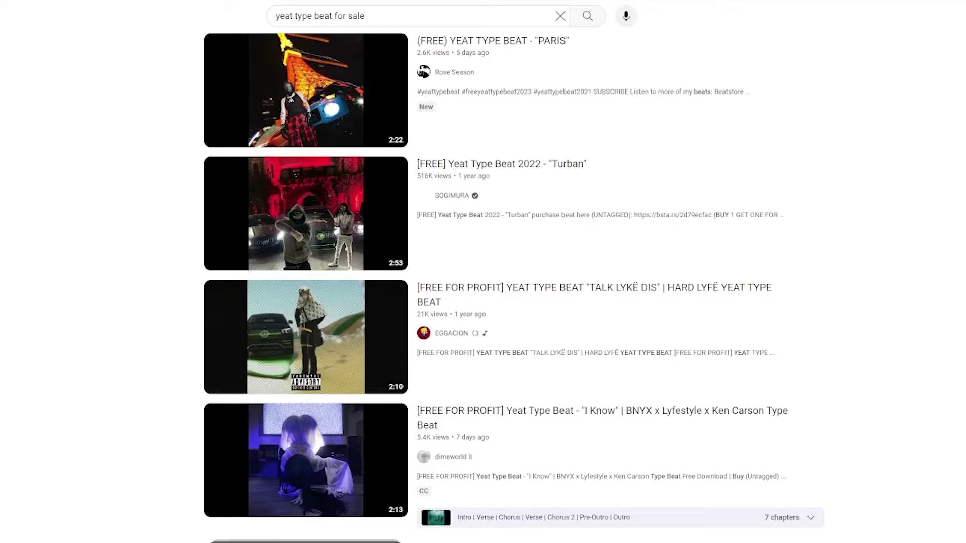
Browse YouTube's "yeat type beat for sale" results and show Stats for nerds for the HARD INTRO Lil Durk Meek Mill type Beat video.
{"action": "scroll", "coordinate": [514, 287], "scroll_direction": "down", "scroll_amount": 6}
{"action": "scroll", "coordinate": [514, 287], "scroll_direction": "down", "scroll_amount": 6}
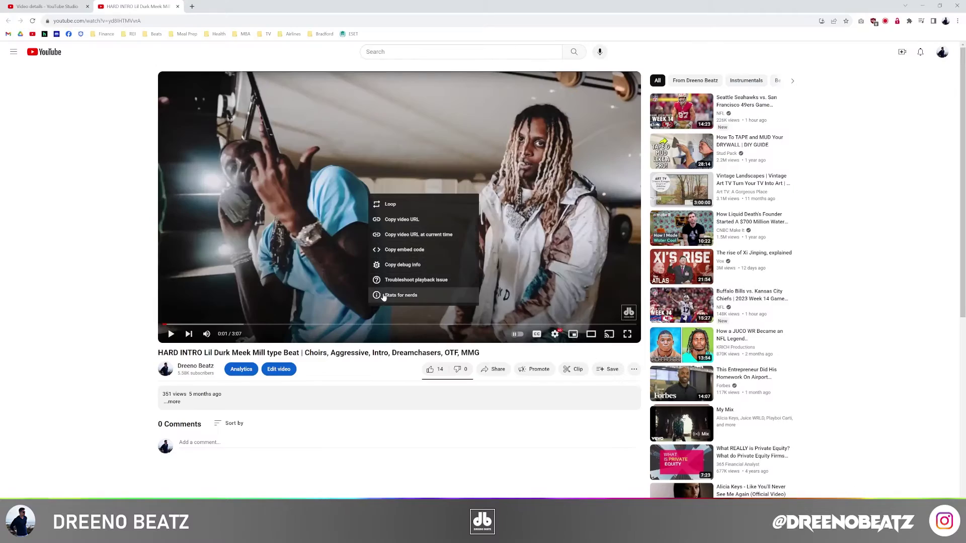
{"action": "left_click", "coordinate": [385, 296]}
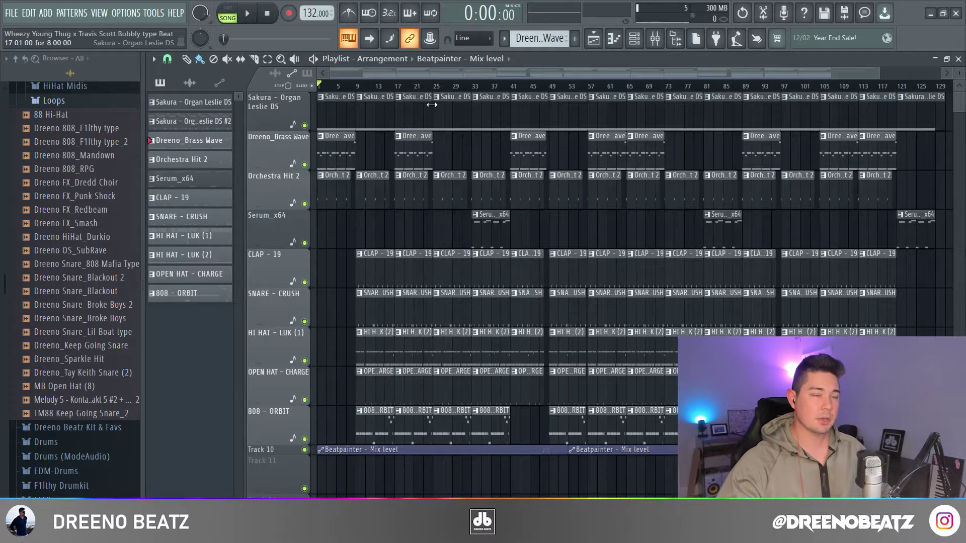
Select playlist bars 17 to 24 for export, and submit the Beat with 808 file to the Loudness Penalty analyzer in the browser.
{"action": "key", "text": "shift+e"}
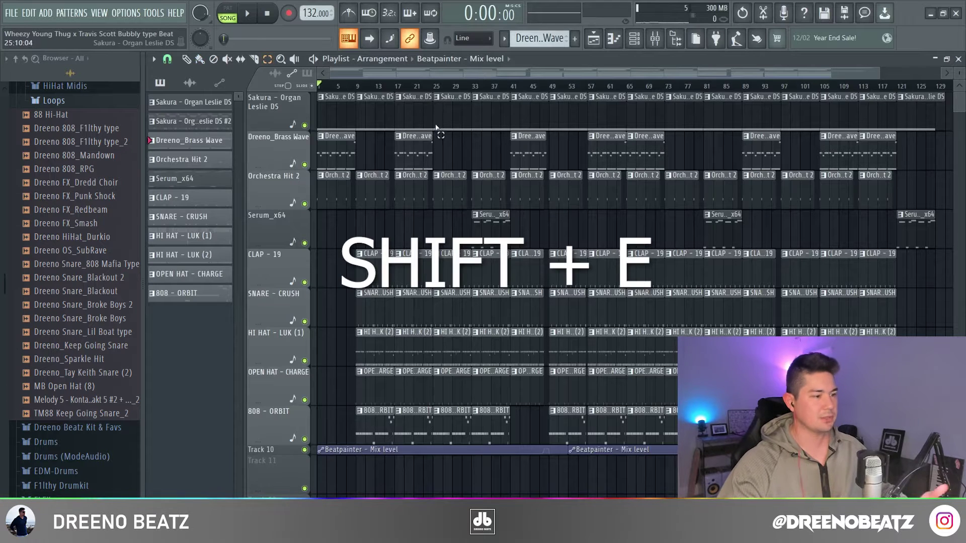
{"action": "left_click_drag", "start_coordinate": [396, 86], "coordinate": [434, 89]}
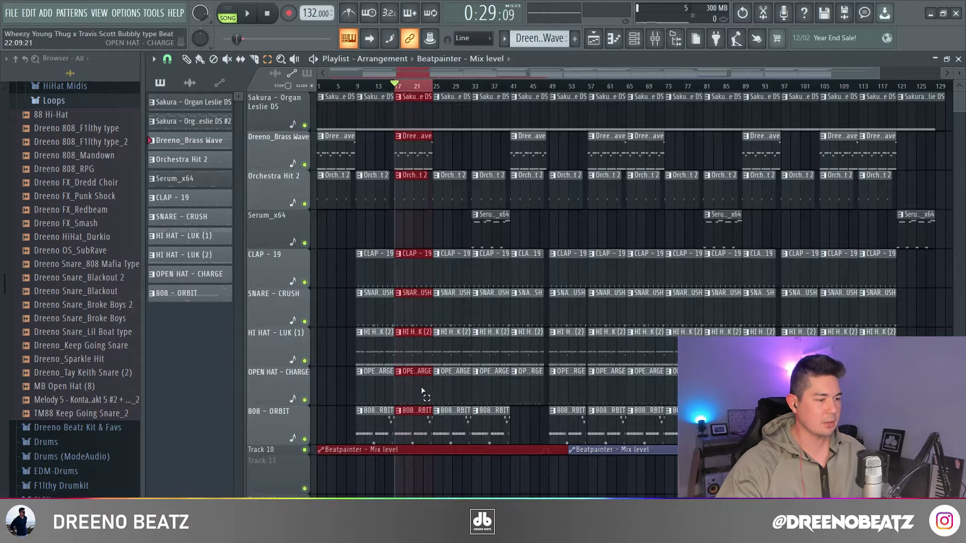
{"action": "key", "text": "ctrl+shift+r"}
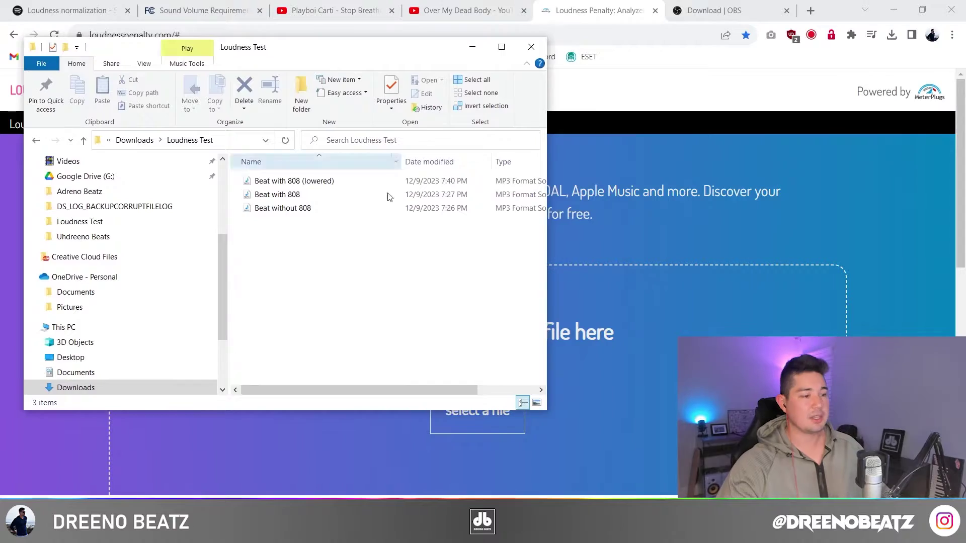
{"action": "left_click_drag", "start_coordinate": [278, 195], "coordinate": [668, 341]}
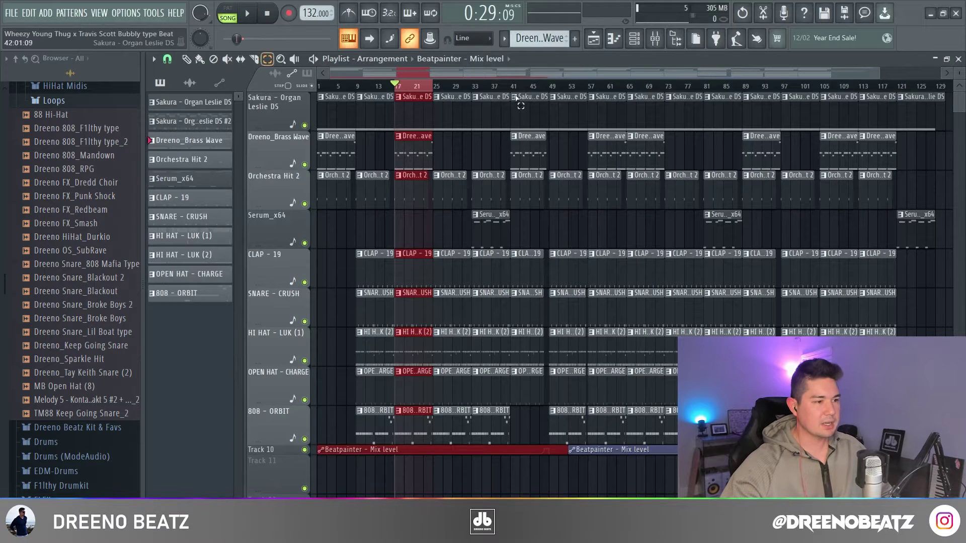
Select playlist bars 41 to 48 and then bars 17 to 24, and submit the Beat without 808 file to the Loudness Penalty analyzer.
{"action": "left_click_drag", "start_coordinate": [512, 86], "coordinate": [547, 95]}
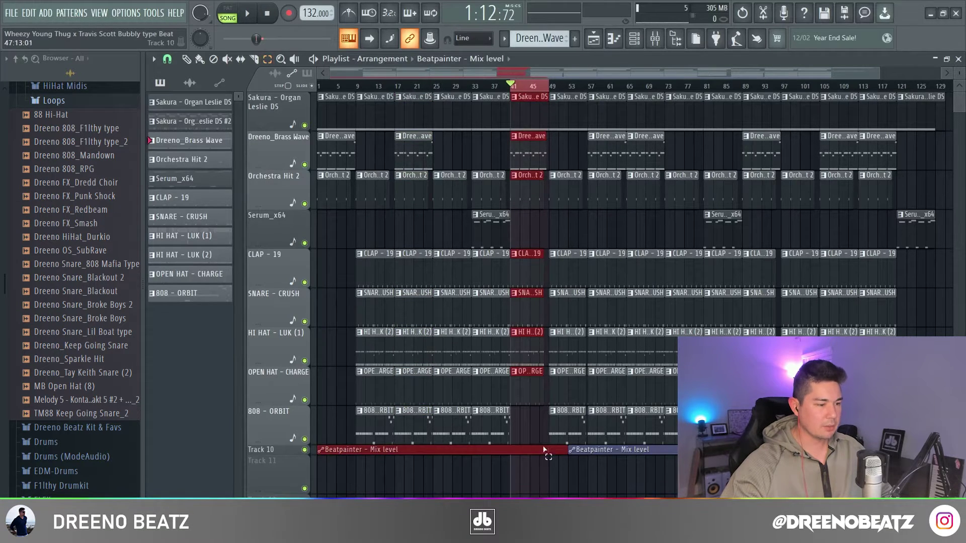
{"action": "left_click_drag", "start_coordinate": [400, 87], "coordinate": [436, 93]}
{"action": "key", "text": "alt+Tab"}
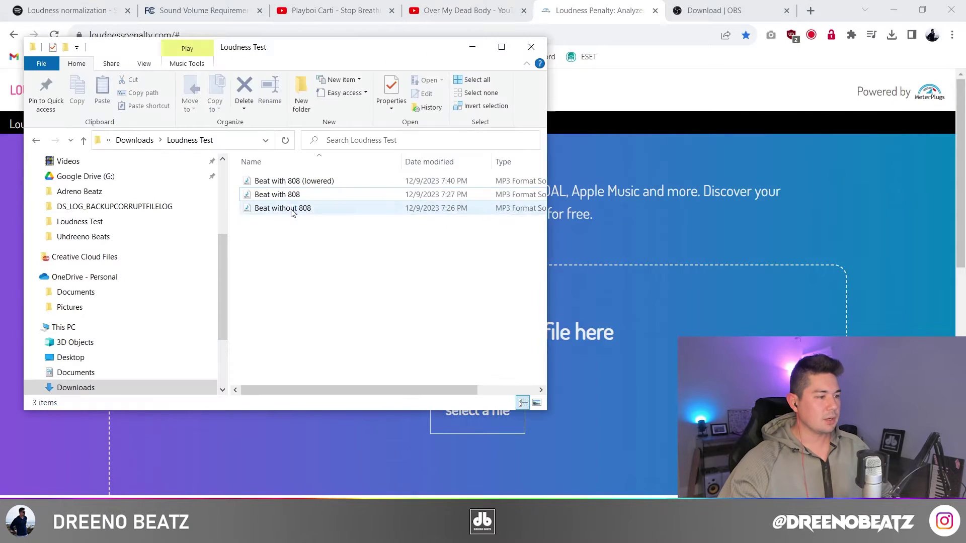
{"action": "left_click_drag", "start_coordinate": [293, 213], "coordinate": [642, 352]}
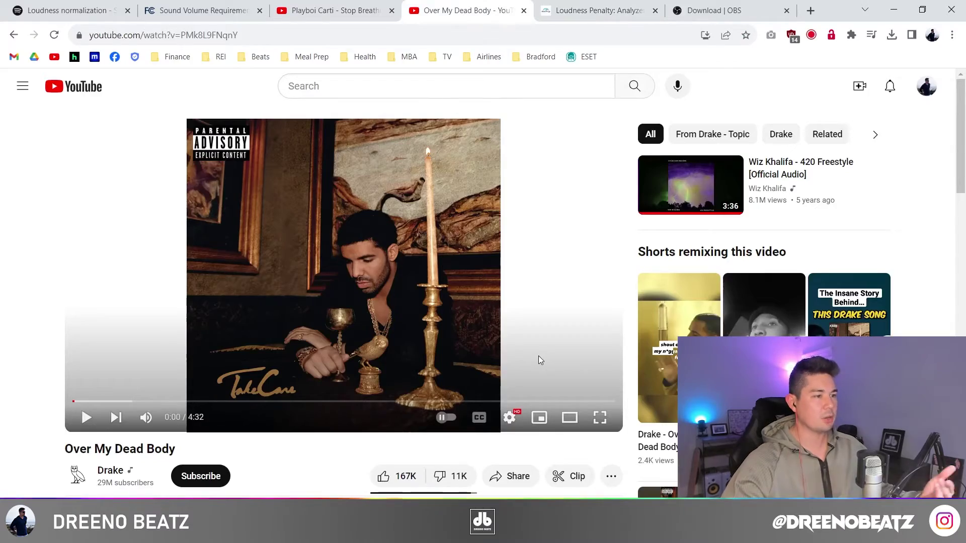
Show Stats for nerds for Drake's Over My Dead Body on YouTube and highlight its content loudness value.
{"action": "right_click", "coordinate": [325, 282]}
{"action": "left_click", "coordinate": [360, 453]}
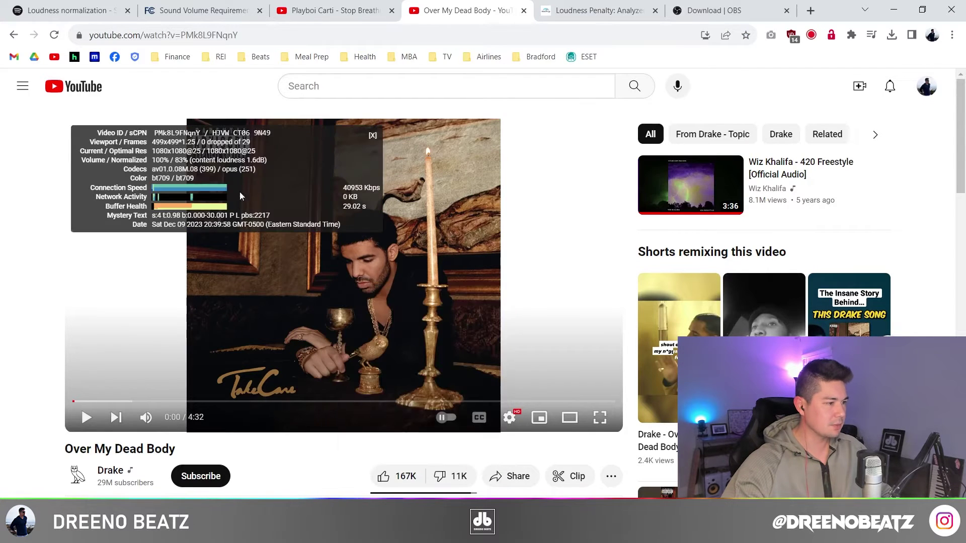
{"action": "left_click_drag", "start_coordinate": [352, 94], "coordinate": [388, 95]}
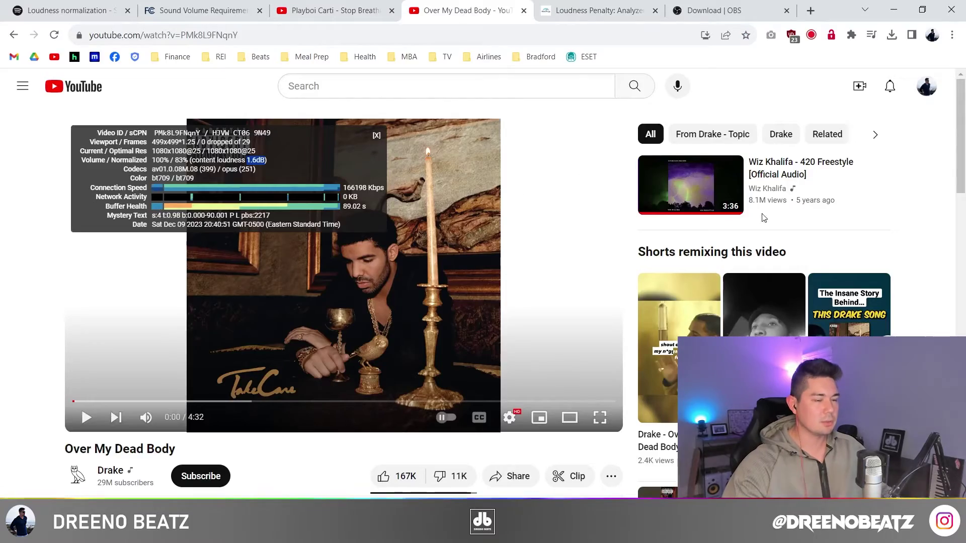
Open the suggested Wiz Khalifa - 420 Freestyle video, pause it and highlight its content loudness value.
{"action": "left_click", "coordinate": [693, 188]}
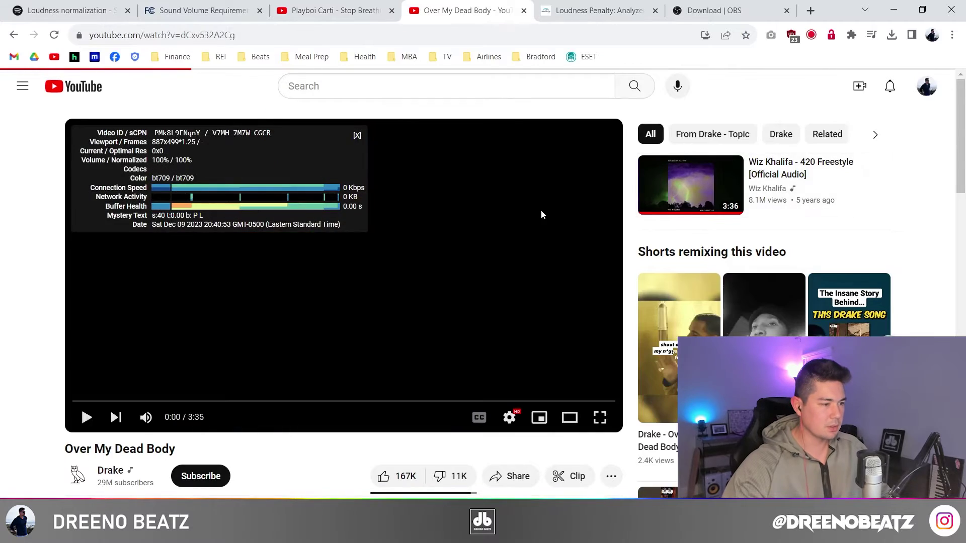
{"action": "left_click", "coordinate": [310, 320]}
{"action": "left_click_drag", "start_coordinate": [247, 160], "coordinate": [267, 160]}
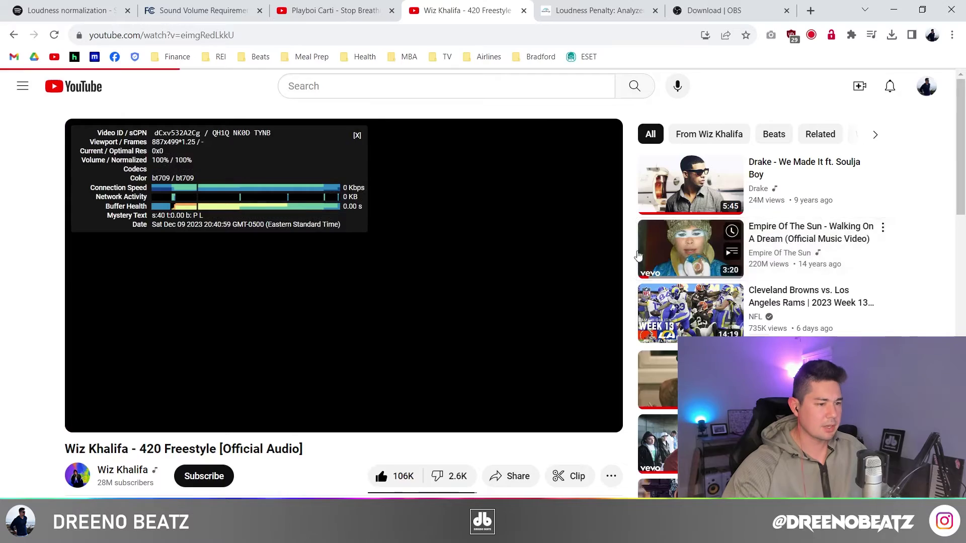
Open the suggested Empire Of The Sun - Walking On A Dream video and pause it to check its content loudness.
{"action": "left_click", "coordinate": [695, 234]}
{"action": "left_click", "coordinate": [241, 349]}
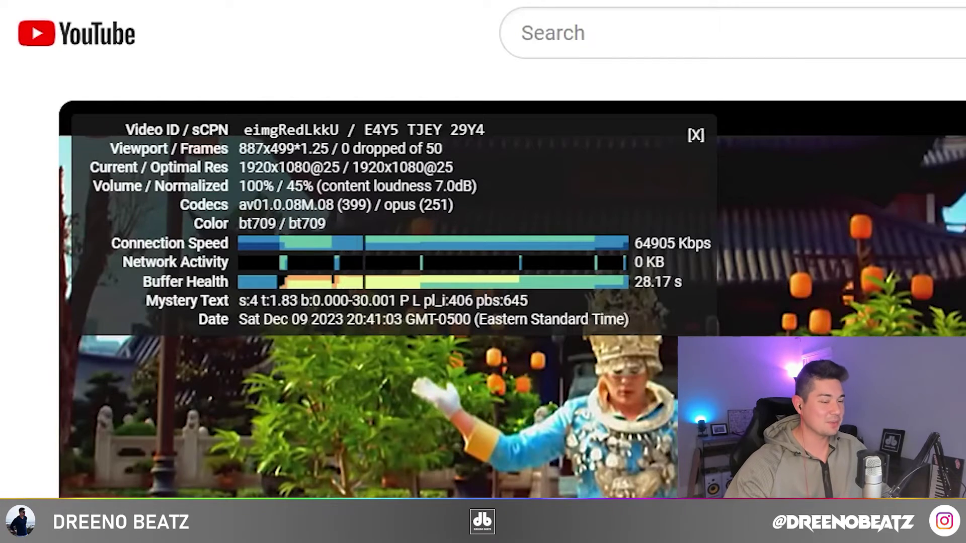
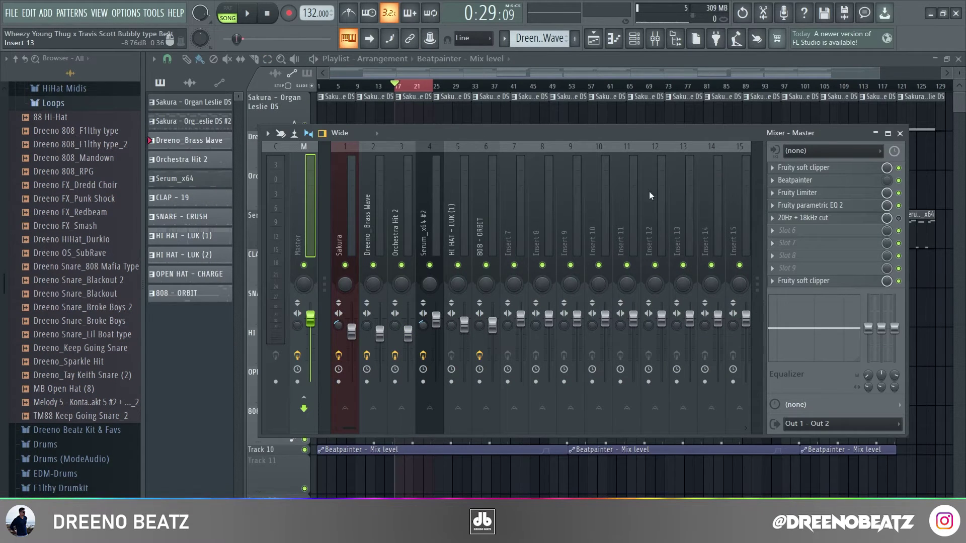
In FL Studio, open the Master track's Fruity parametric EQ 2, look through its options and dismiss them.
{"action": "left_click", "coordinate": [817, 209]}
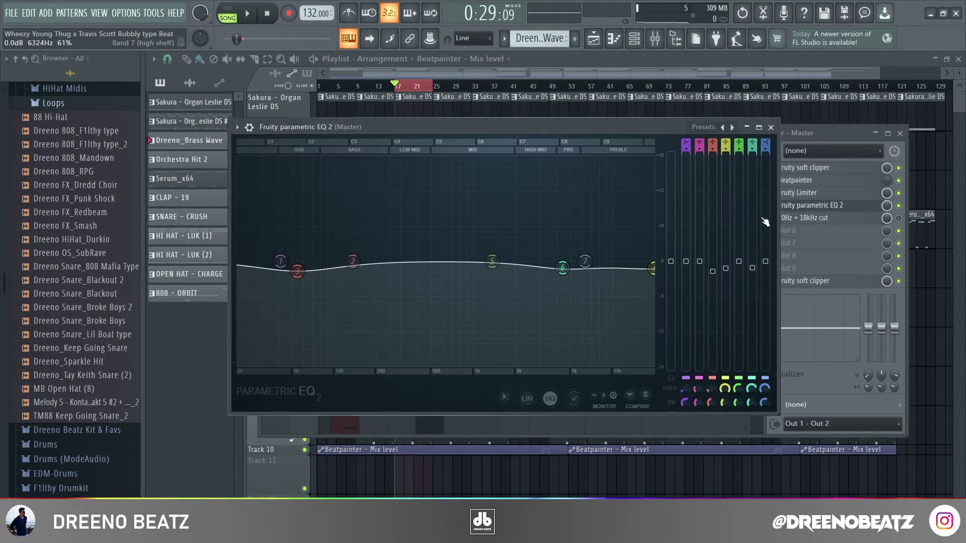
{"action": "left_click", "coordinate": [505, 397]}
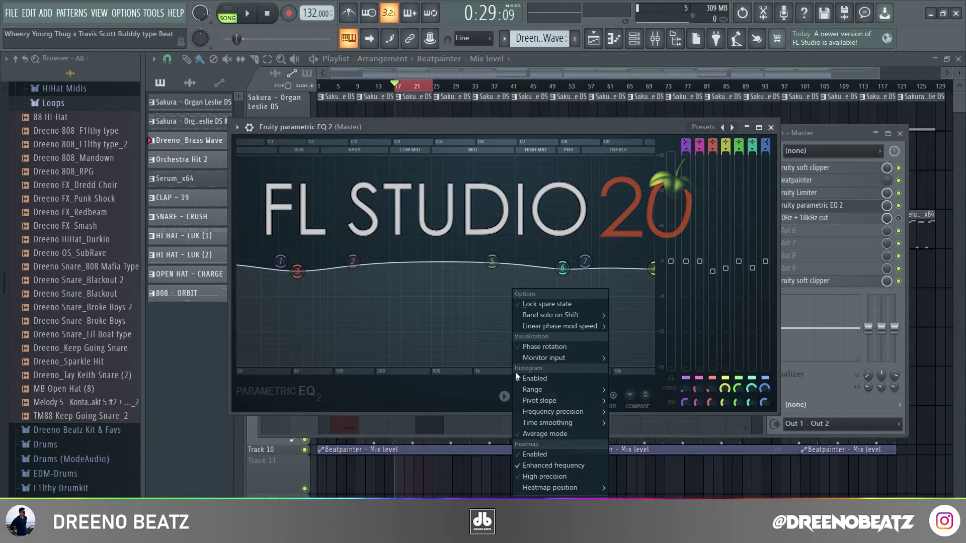
{"action": "left_click", "coordinate": [475, 374]}
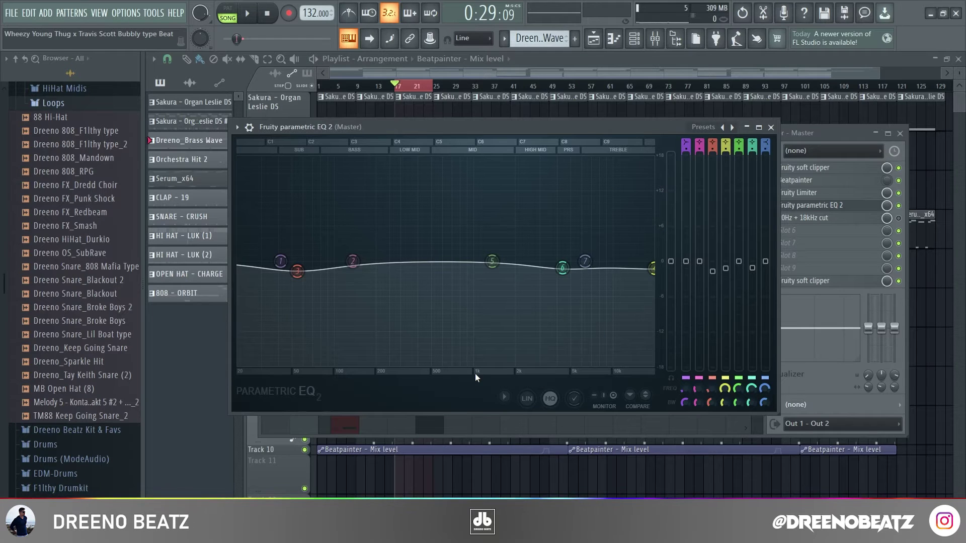
Play the beat from the selected playlist section and adjust band 3's level in the Master track's Fruity parametric EQ 2.
{"action": "key", "text": "space"}
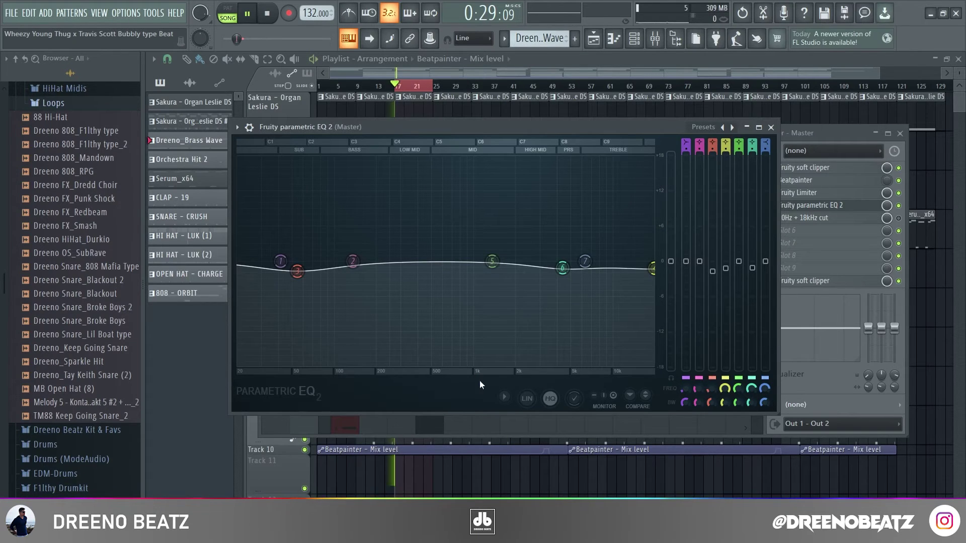
{"action": "left_click", "coordinate": [270, 15]}
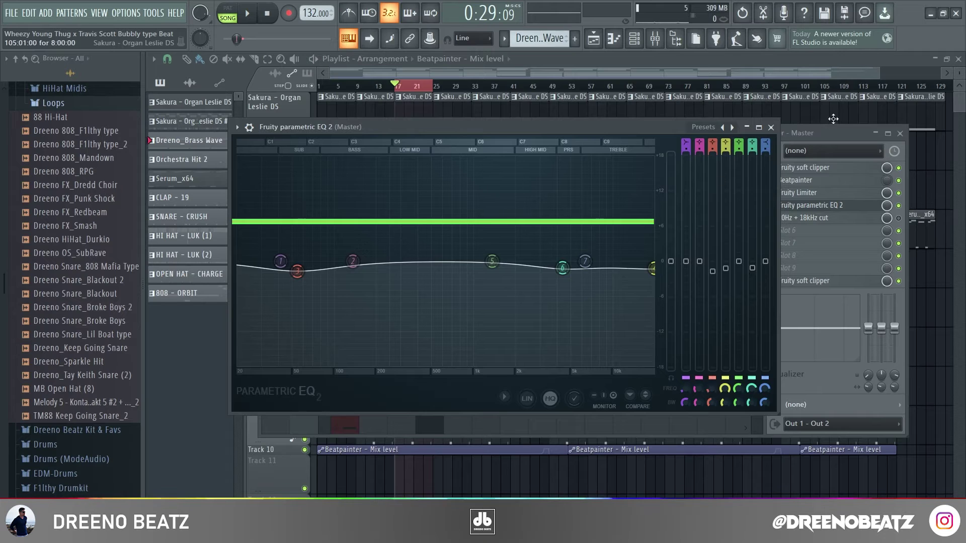
{"action": "key", "text": "space"}
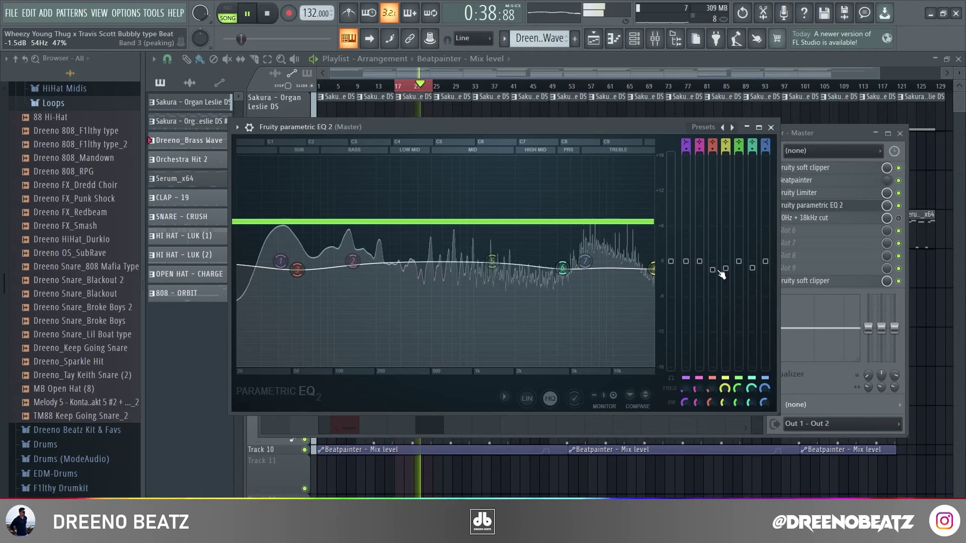
{"action": "left_click_drag", "start_coordinate": [722, 274], "coordinate": [712, 271]}
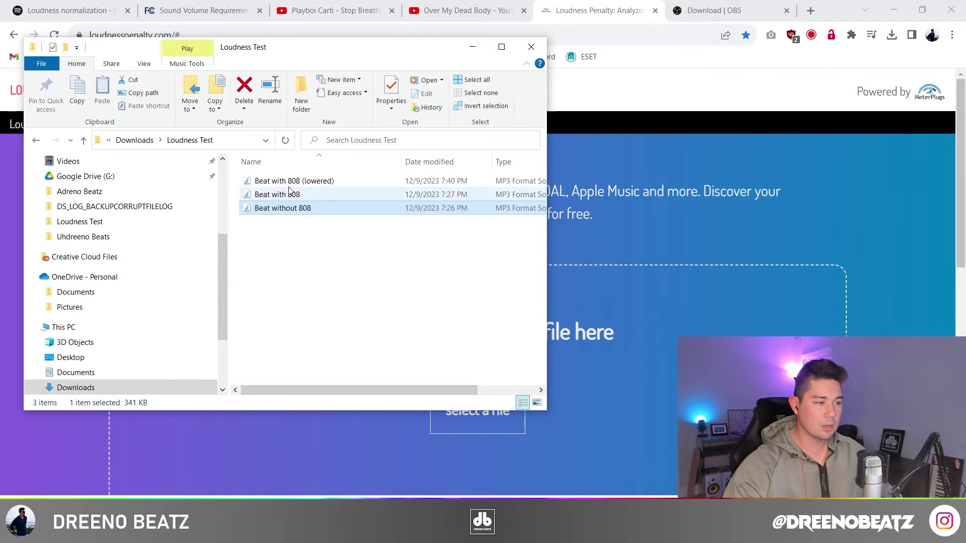
Switch to the Loudness Penalty site and load "Beat with 808 (lowered)" from the Loudness Test folder for analysis.
{"action": "left_click", "coordinate": [303, 184]}
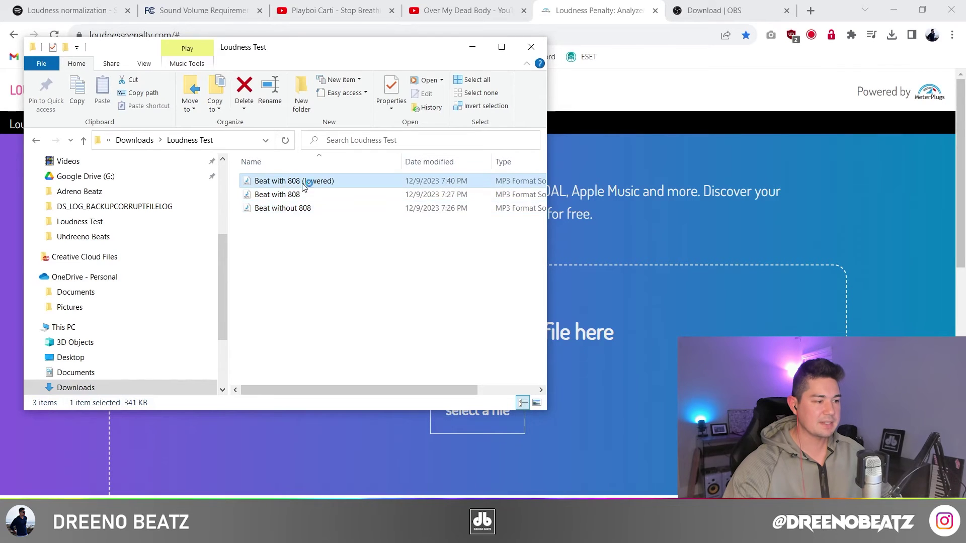
{"action": "left_click_drag", "start_coordinate": [280, 187], "coordinate": [614, 322]}
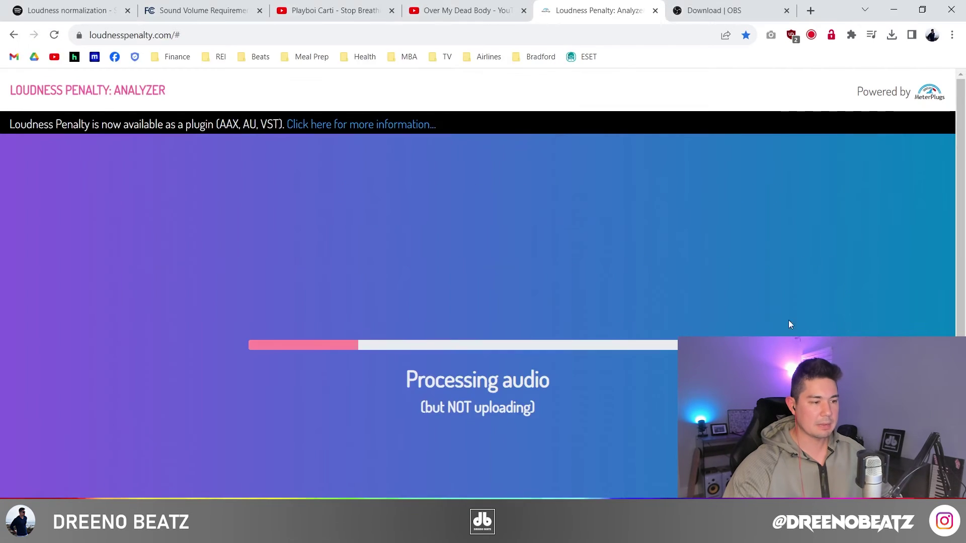